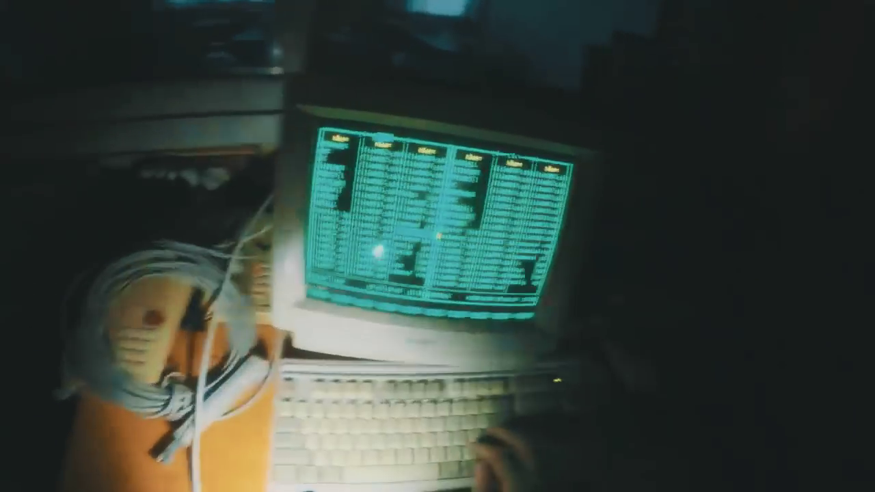
{"action": "key", "text": "Return"}
{"action": "key", "text": "Return"}
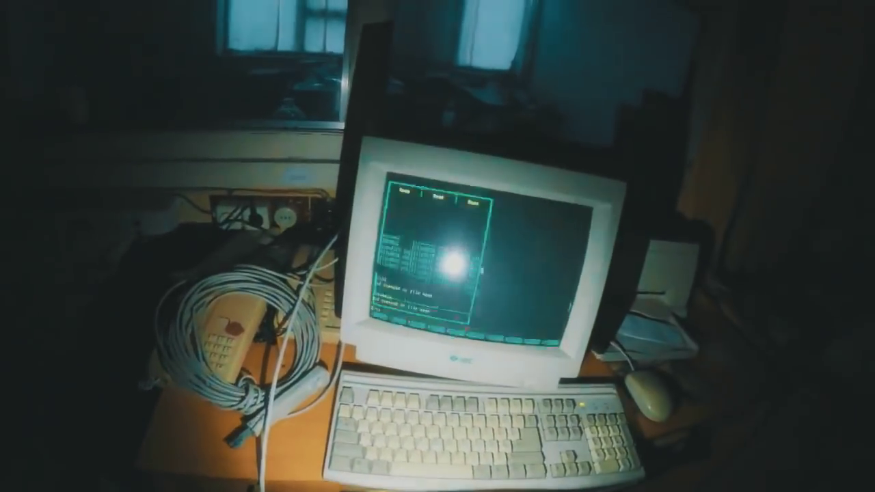
{"action": "key", "text": "Return"}
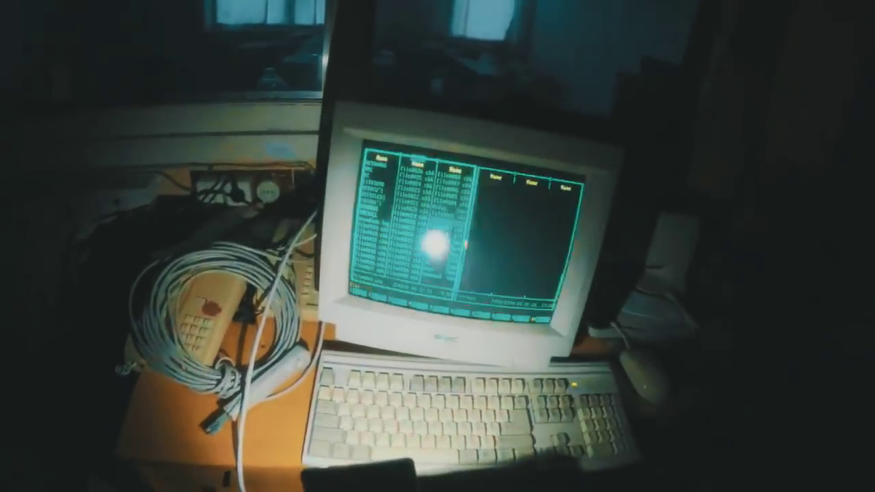